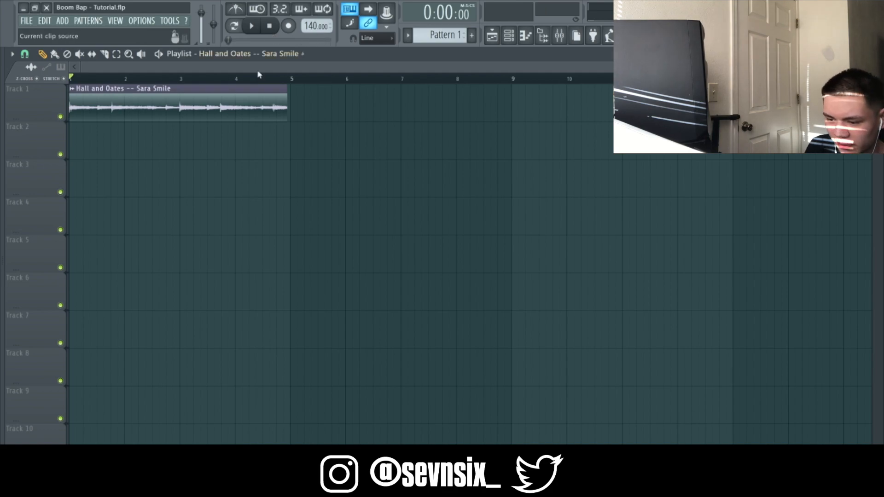
- Set the project tempo to 85 BPM and time-stretch the Sara Smile sample to span exactly four bars
double_click(211, 112)
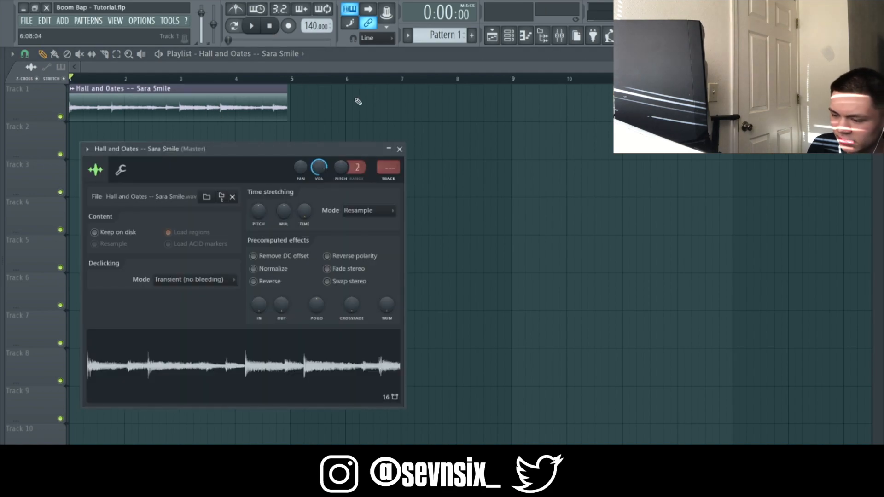
mouse_move(303, 220)
mouse_down()
mouse_move(302, 240)
mouse_move(302, 223)
mouse_up()
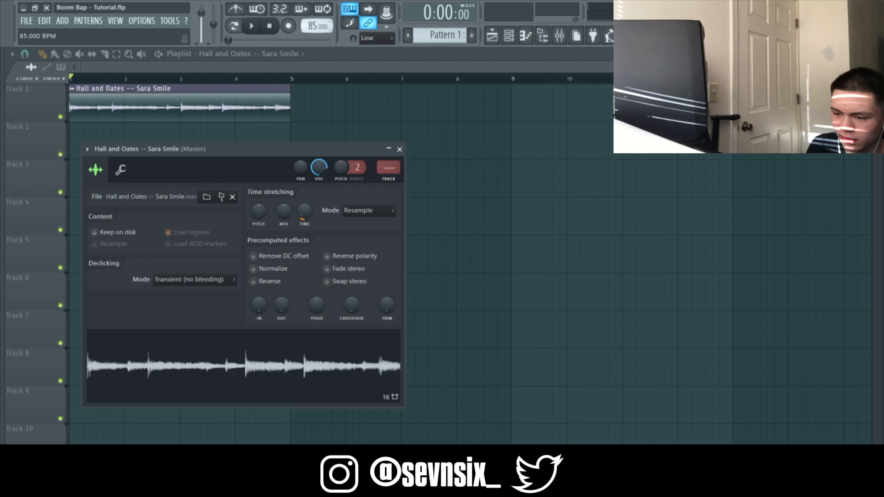
key(Escape)
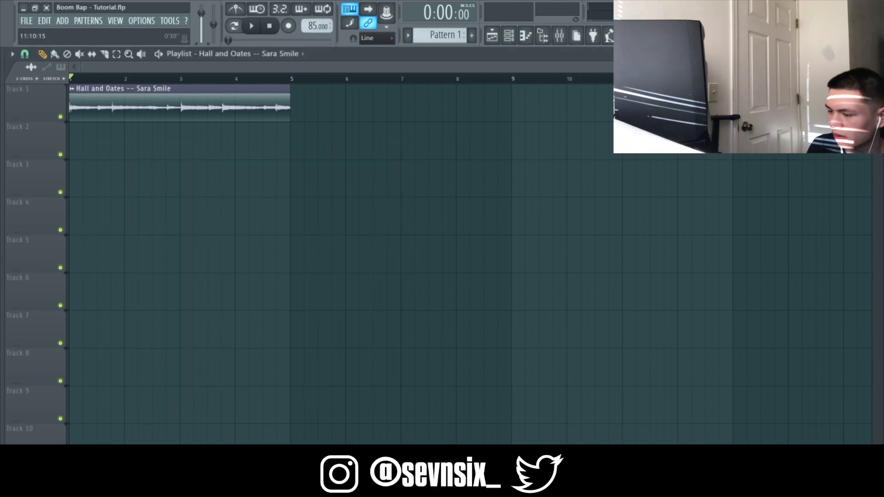
- Paint repeated copies of the four-bar Sara Smile clip along Track 1 from bar 5 up to bar 25
scroll(460, 258, down, 2)
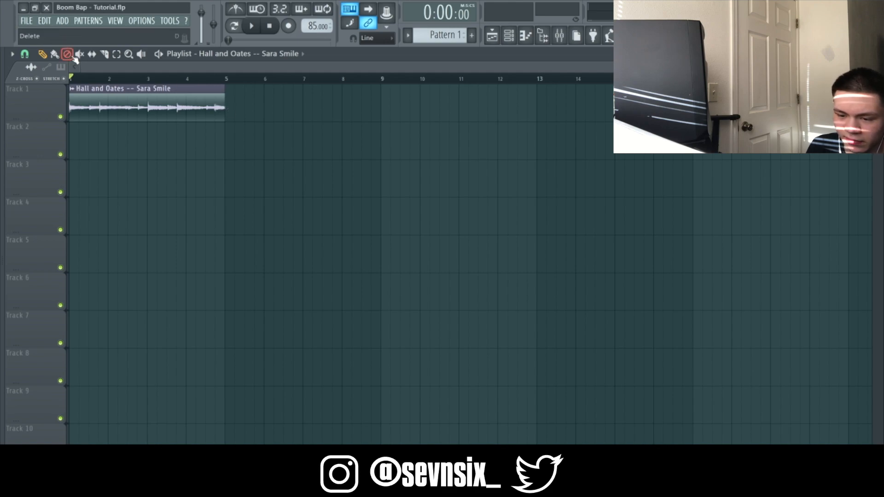
drag(230, 104, 618, 107)
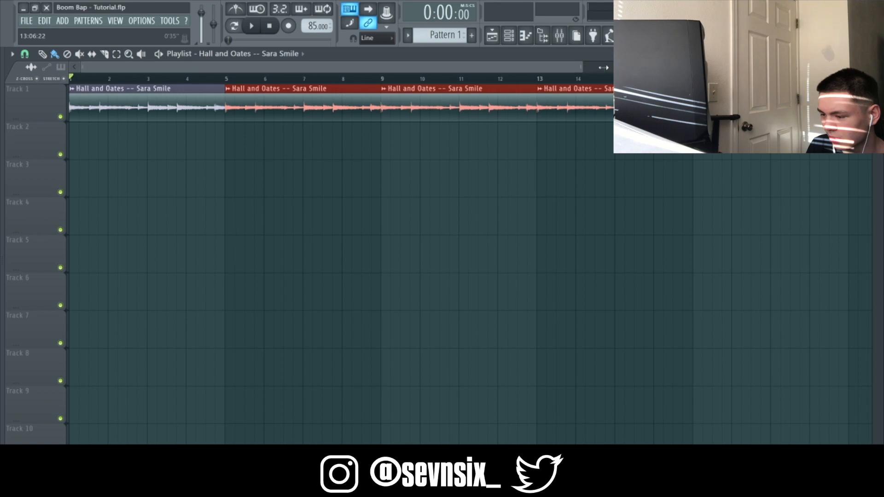
drag(578, 67, 645, 67)
drag(458, 110, 613, 110)
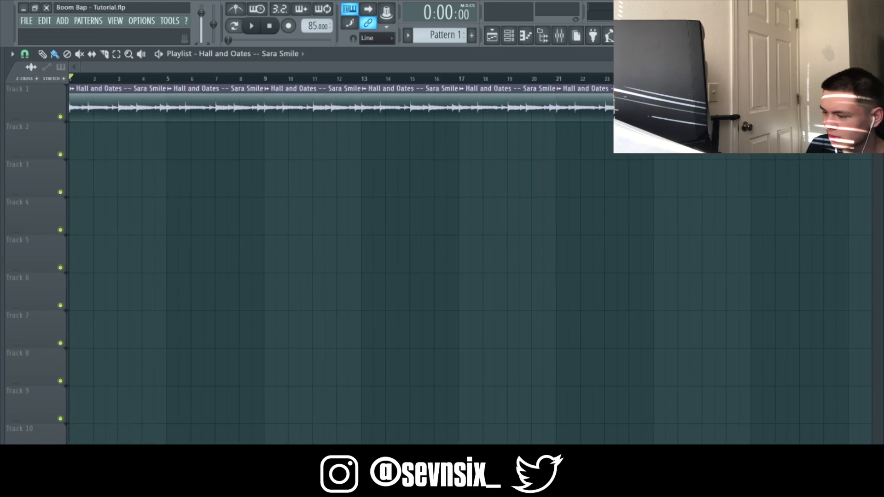
drag(644, 68, 691, 67)
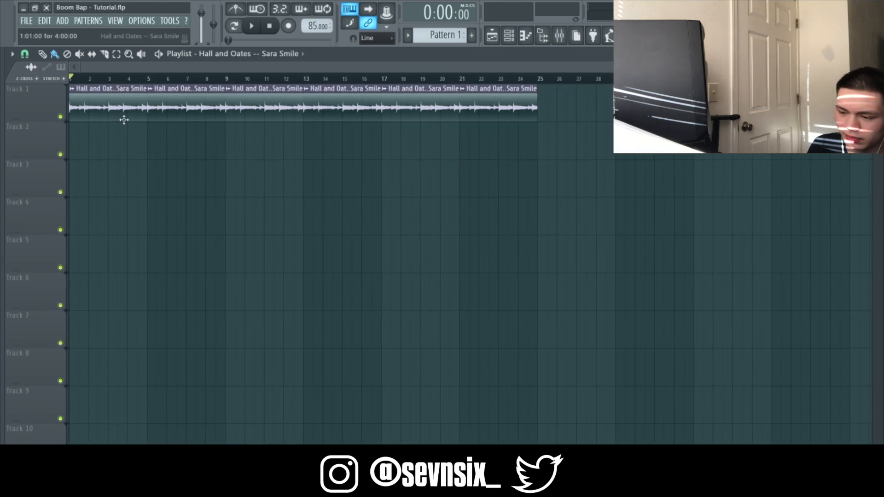
- Play the song and shorten the Sara Smile sample's stretch time so each clip lasts two bars
key(space)
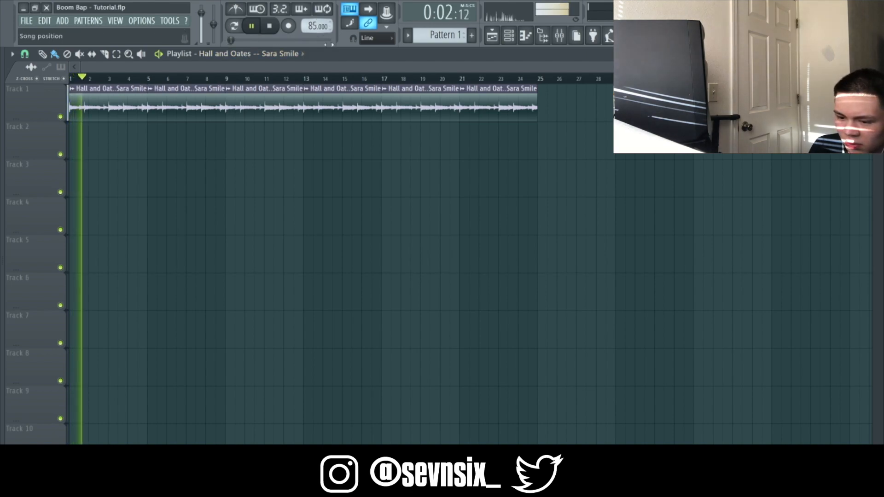
double_click(127, 103)
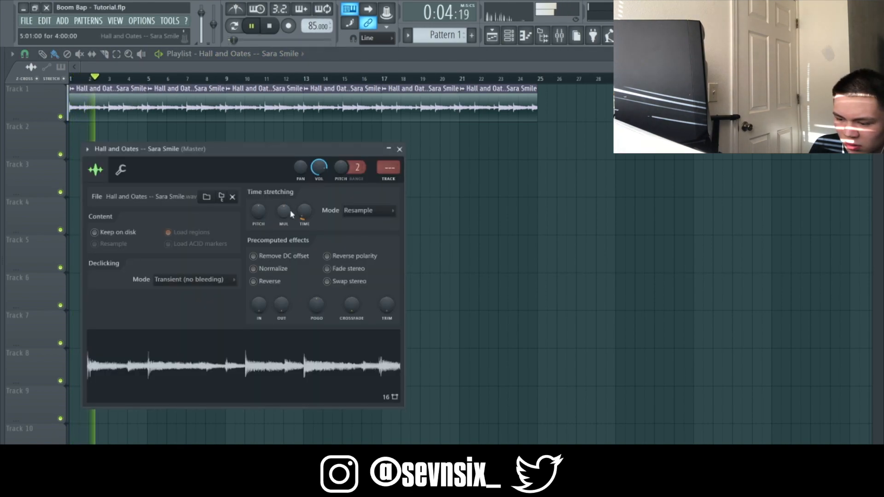
drag(305, 210, 303, 203)
key(Escape)
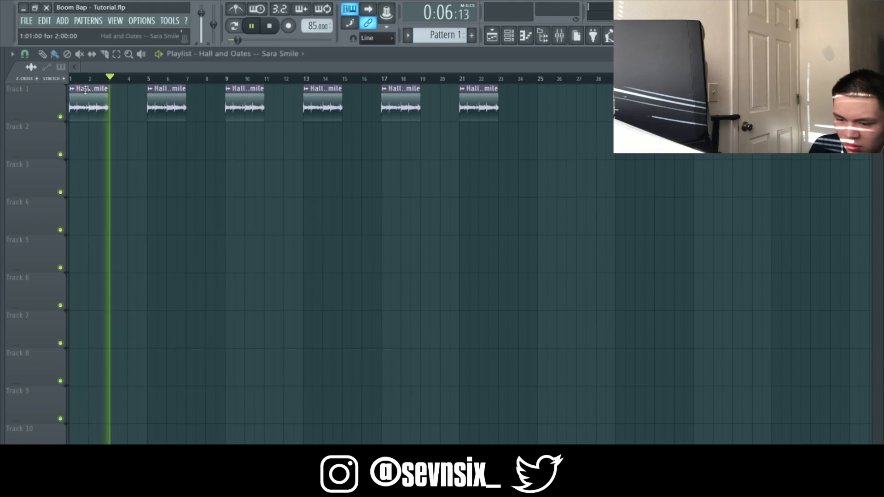
- Fill the gaps on Track 1 with copies of the two-bar sample up to bar 25 and stop playback
click(232, 27)
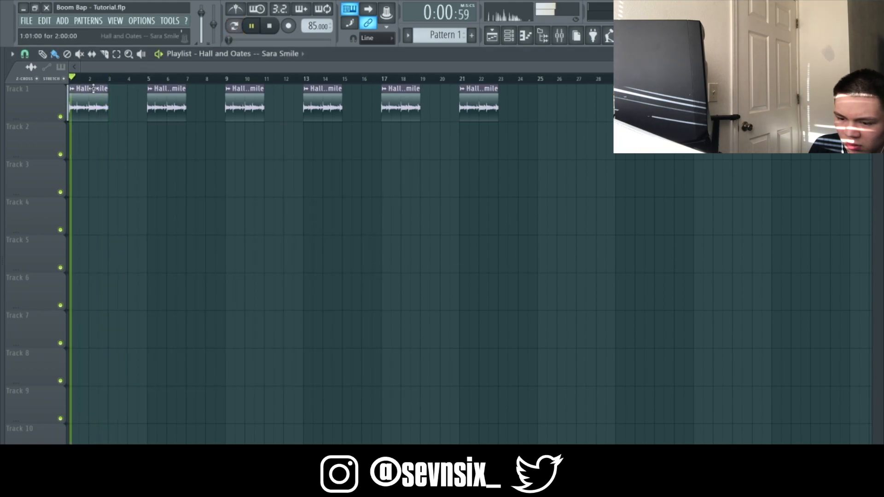
drag(110, 108, 503, 108)
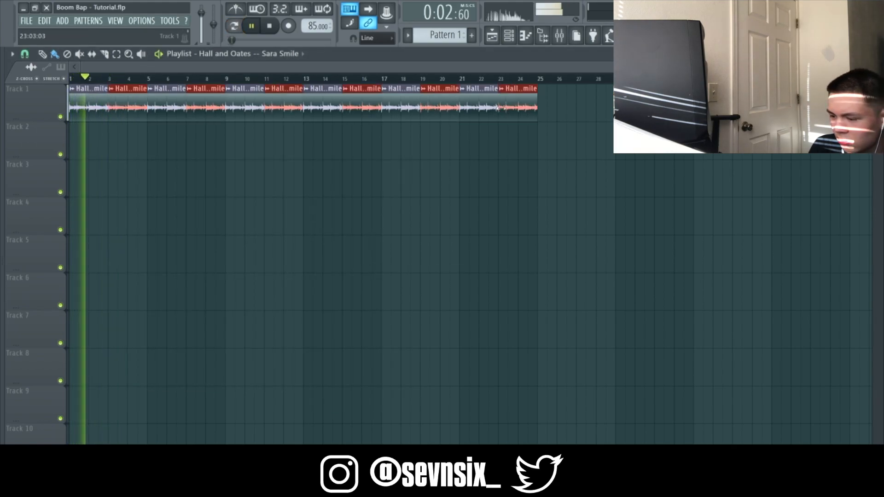
click(270, 26)
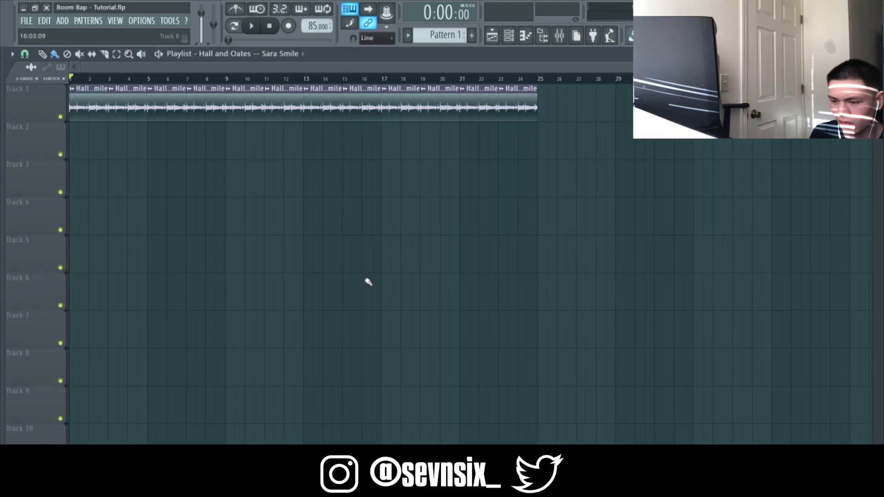
- Show all channels in the channel rack and delete the empty Sampler channel
click(520, 39)
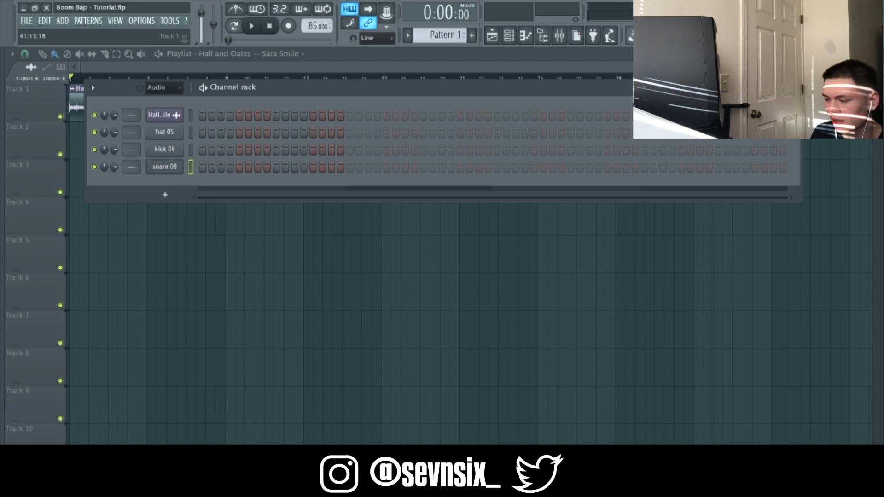
click(165, 90)
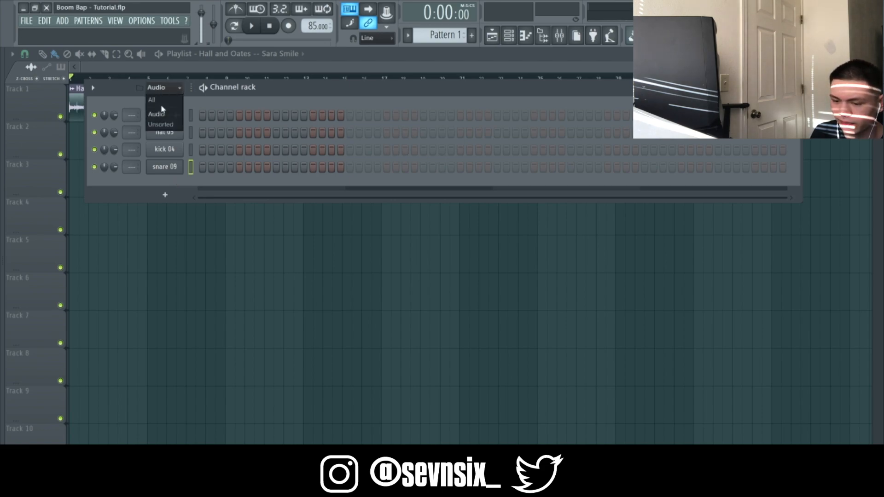
click(162, 109)
right_click(162, 115)
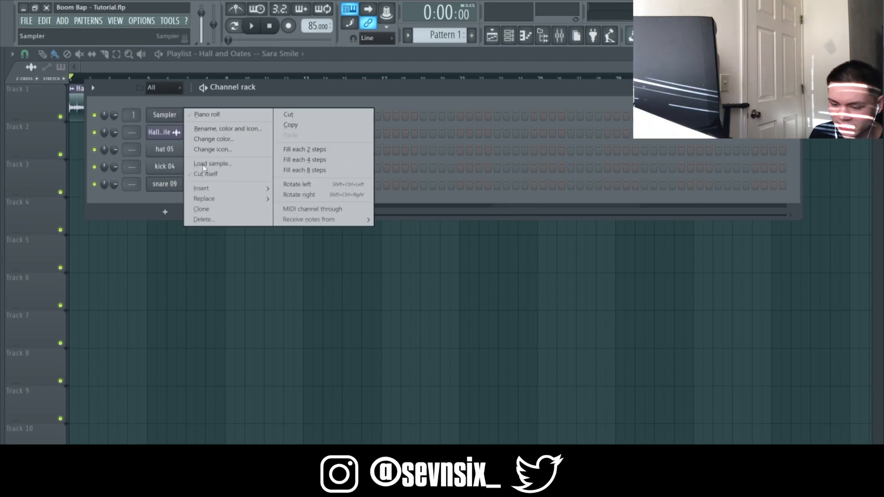
click(233, 218)
click(490, 274)
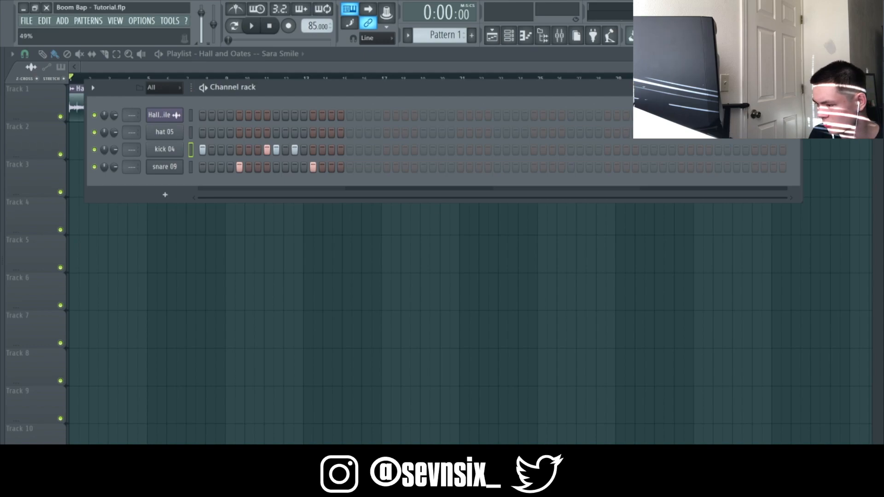
- Extend the drum pattern to 32 steps with hat 05 on every second step and the kick and snare rhythm repeated, and preview it
right_click(181, 131)
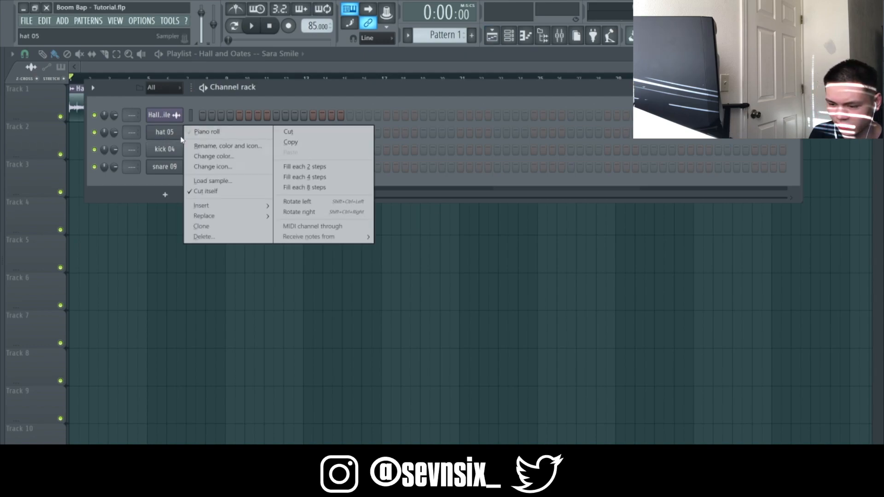
click(313, 166)
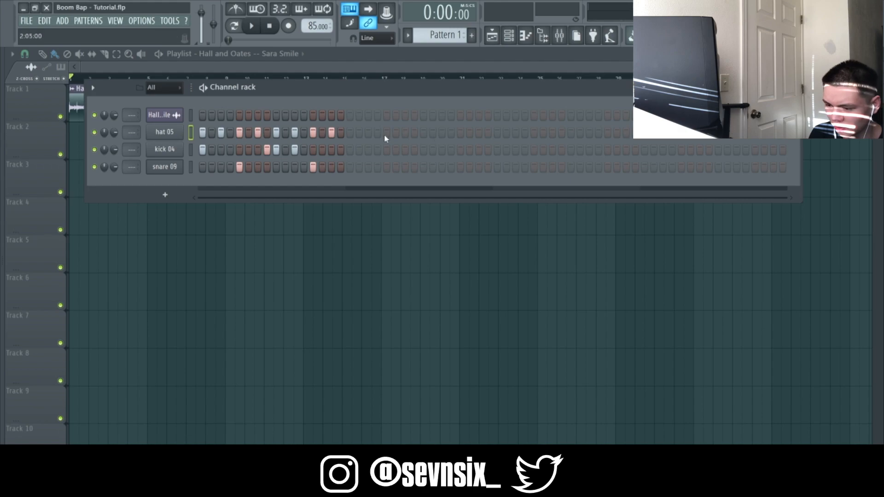
click(458, 134)
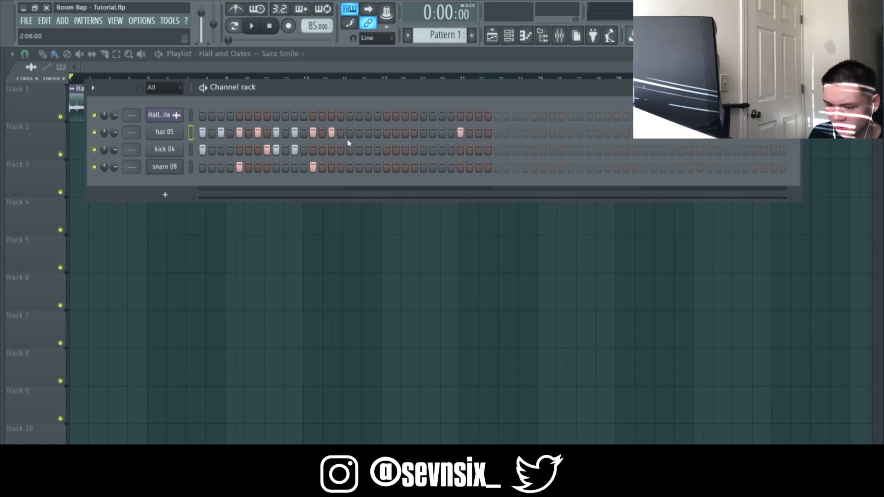
right_click(166, 132)
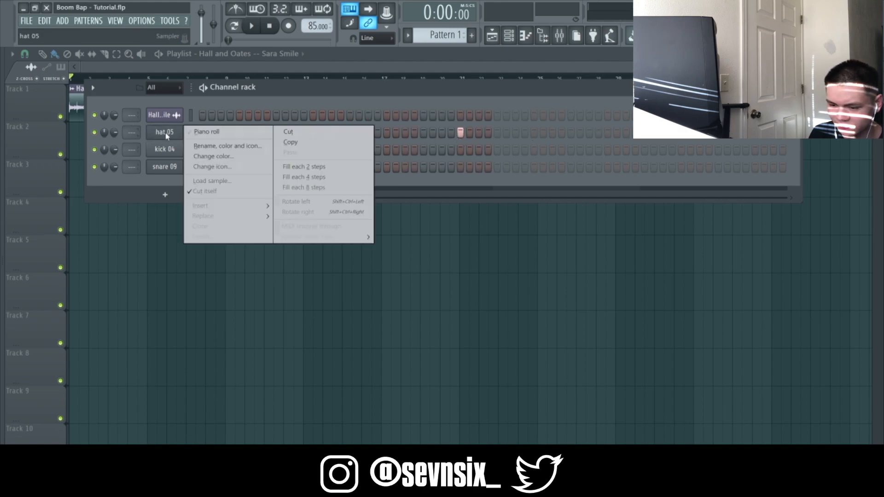
click(316, 167)
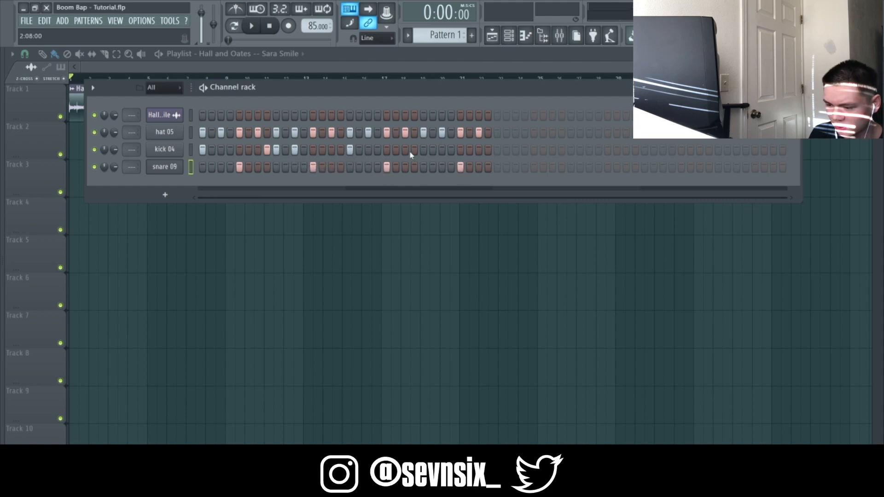
key(space)
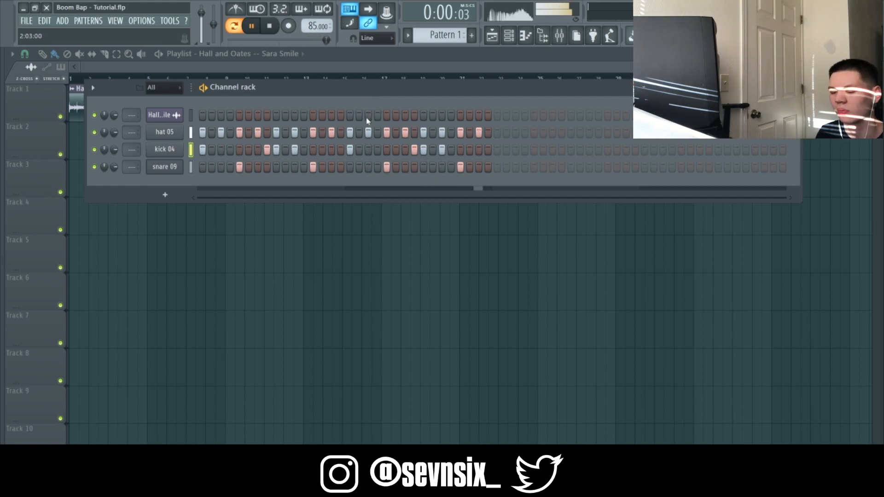
key(space)
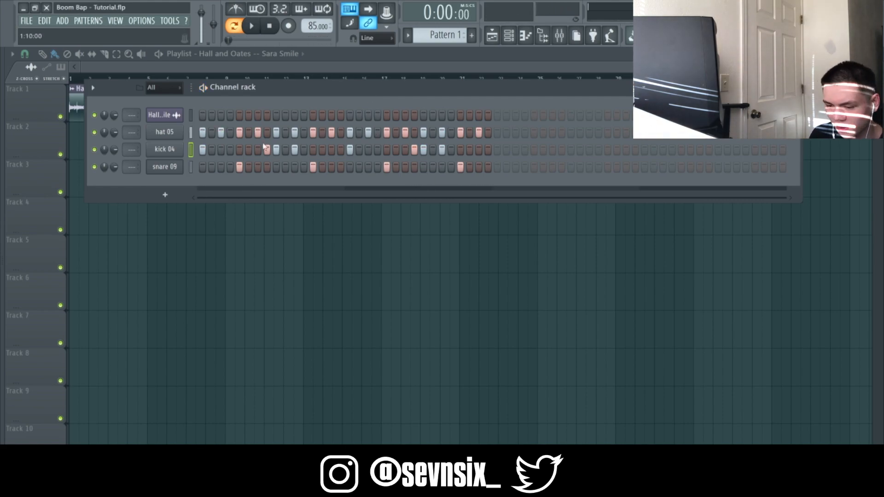
- Lower the velocity of every second hat 05 note in its piano roll
right_click(175, 134)
click(207, 132)
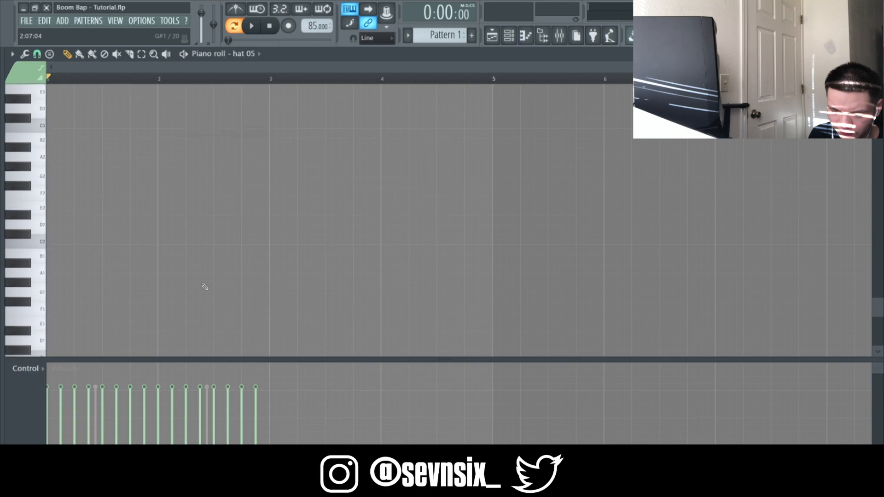
drag(454, 358, 450, 325)
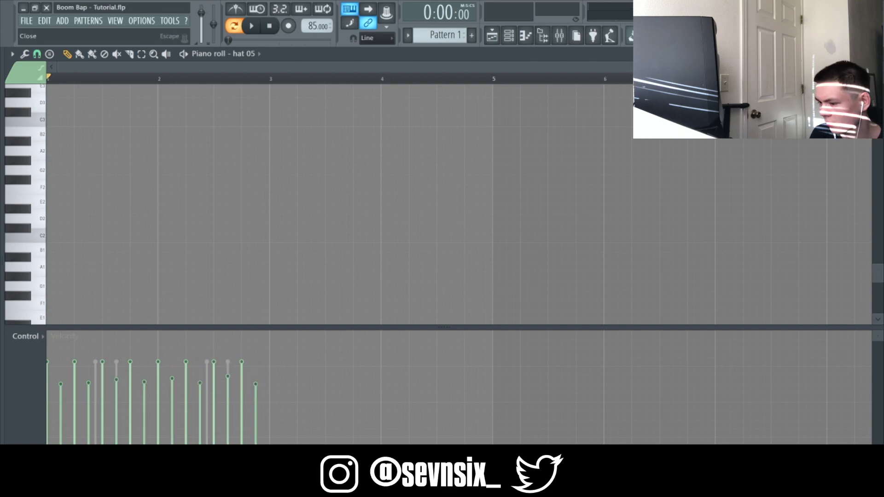
click(876, 54)
- Raise the velocity of the kick 04 notes to maximum in its piano roll, except the fourth hit
right_click(163, 137)
right_click(161, 152)
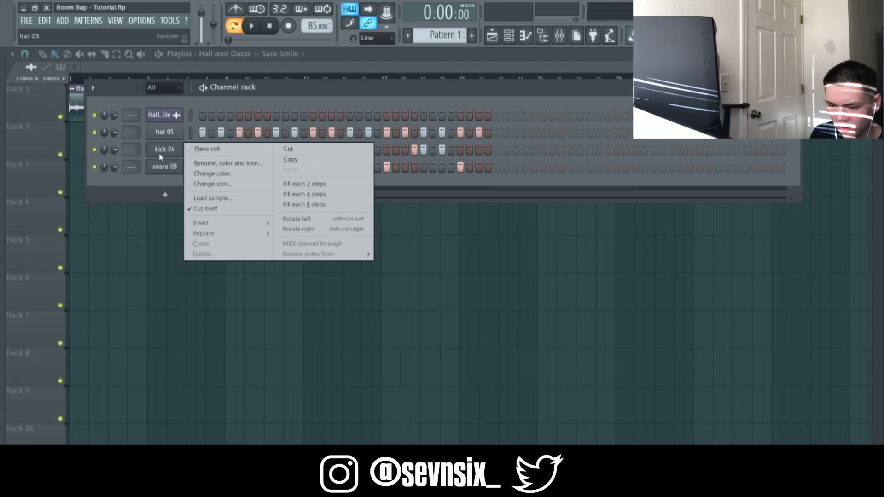
click(207, 148)
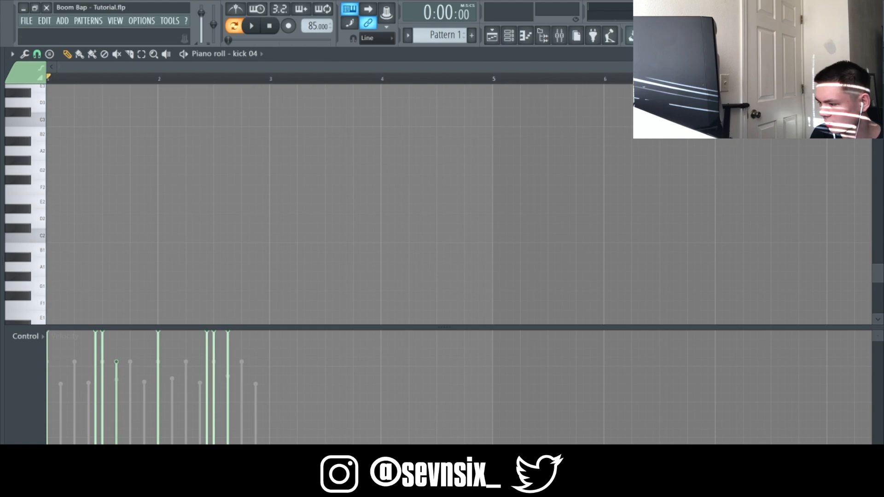
key(F6)
key(F7)
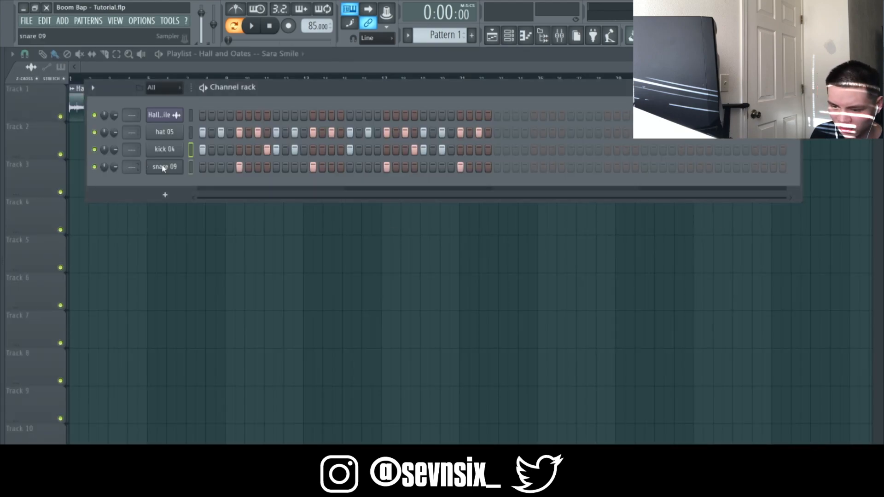
- Raise the velocity of the snare 09 notes to 100% in its piano roll
right_click(165, 167)
click(198, 168)
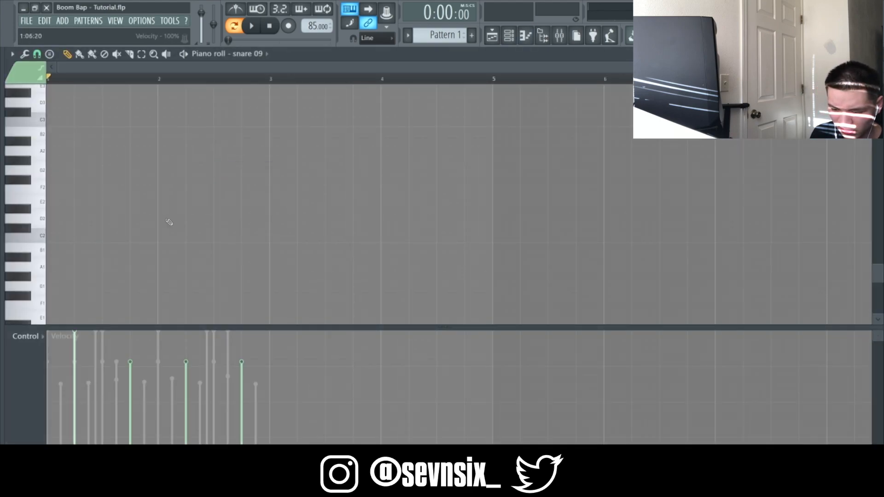
key(F7)
key(F6)
- Place four consecutive Pattern 1 clips on Track 2 from bar 5 to bar 13 and play the song
click(446, 28)
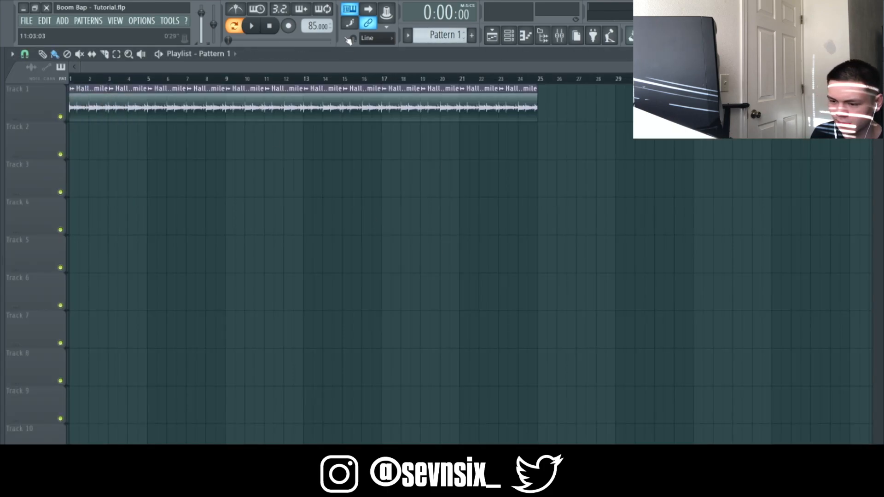
mouse_move(161, 140)
mouse_down()
mouse_move(456, 154)
mouse_move(533, 134)
mouse_move(336, 143)
mouse_move(328, 58)
mouse_up()
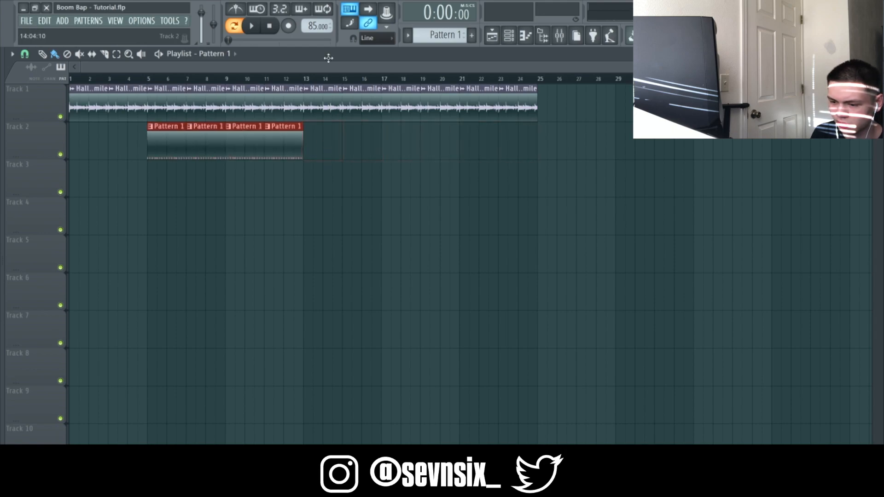
click(249, 26)
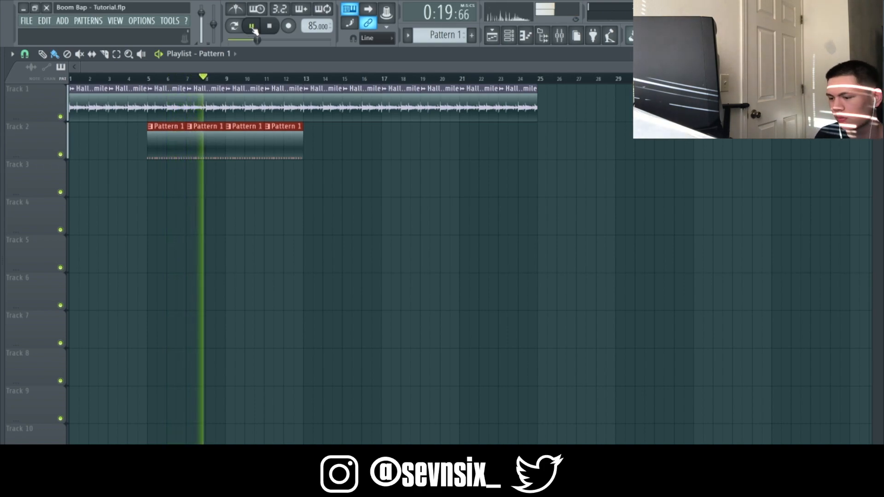
- Add a kick 04 hit on step 31 of Pattern 1 and bring the kick velocities to maximum in its piano roll
click(509, 36)
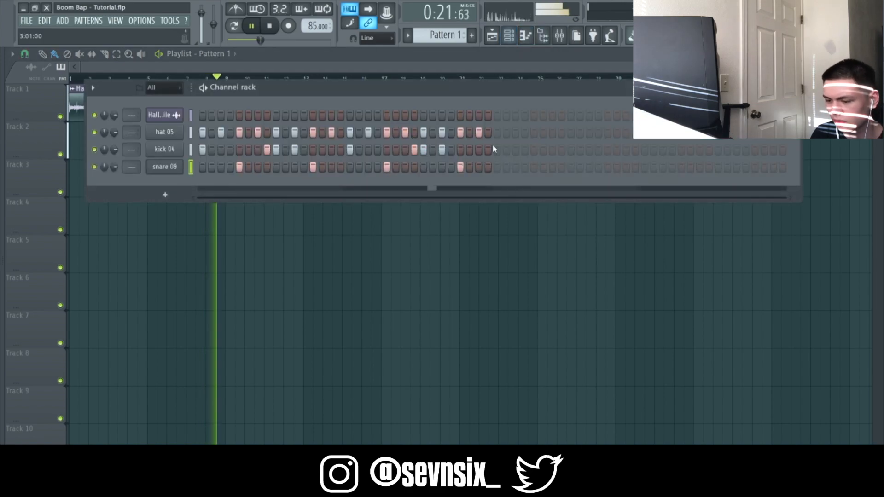
right_click(178, 150)
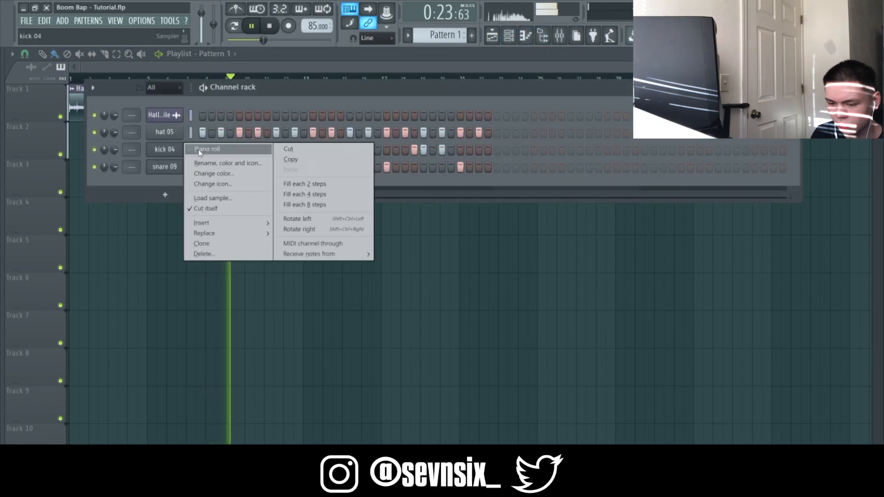
click(199, 150)
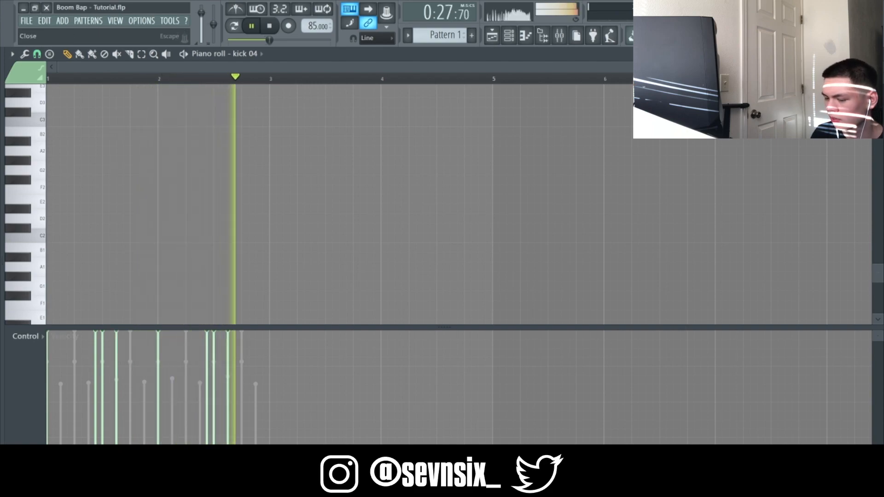
key(Escape)
right_click(191, 149)
click(199, 150)
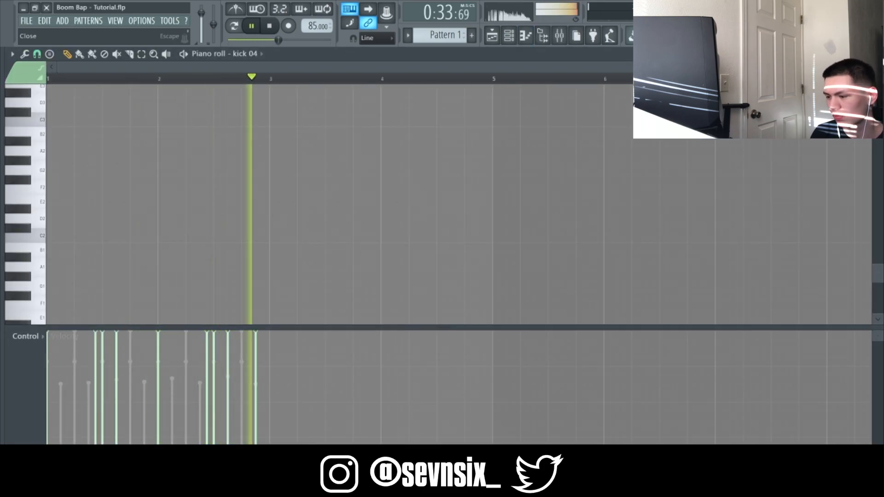
key(Escape)
key(Escape)
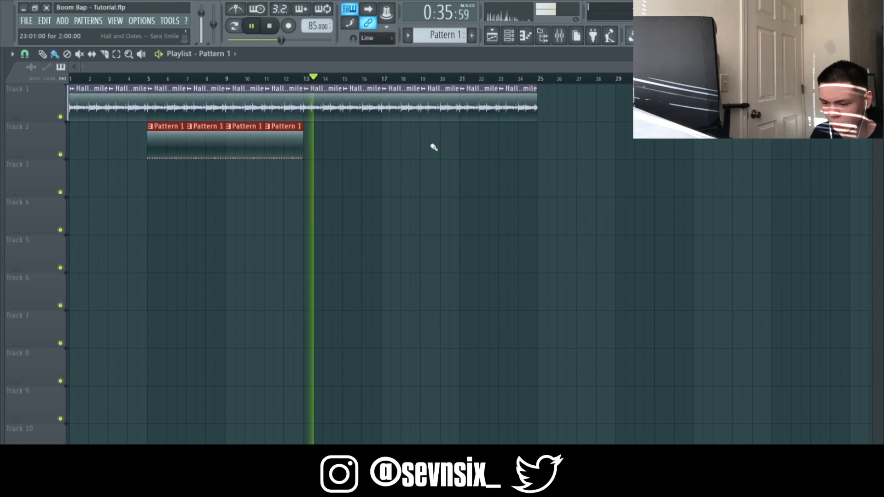
- Place four Pattern 1 clips on Track 2 from bar 17 to bar 25 and extend the Sara Smile loop on Track 1 to bar 29
click(248, 112)
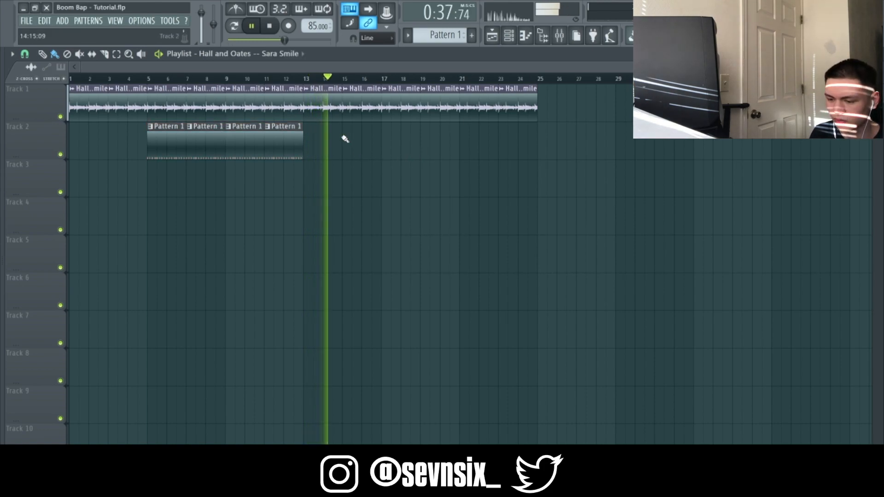
click(300, 146)
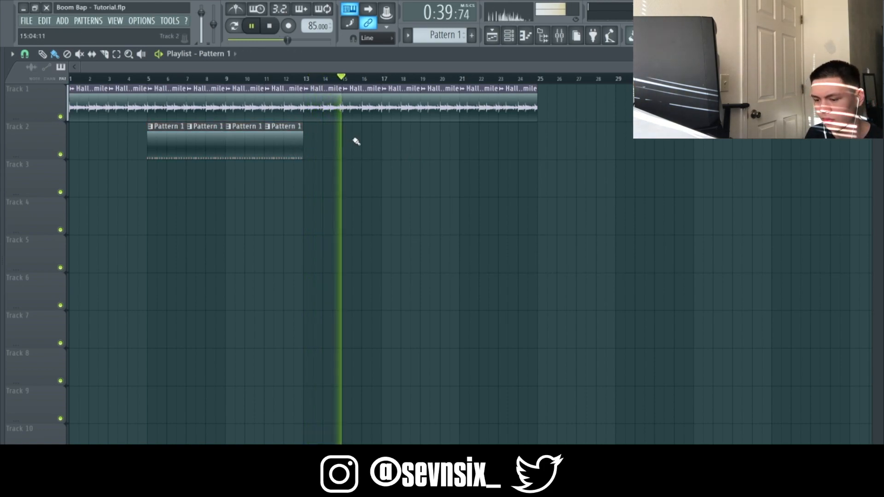
drag(382, 144, 545, 149)
drag(532, 116, 631, 113)
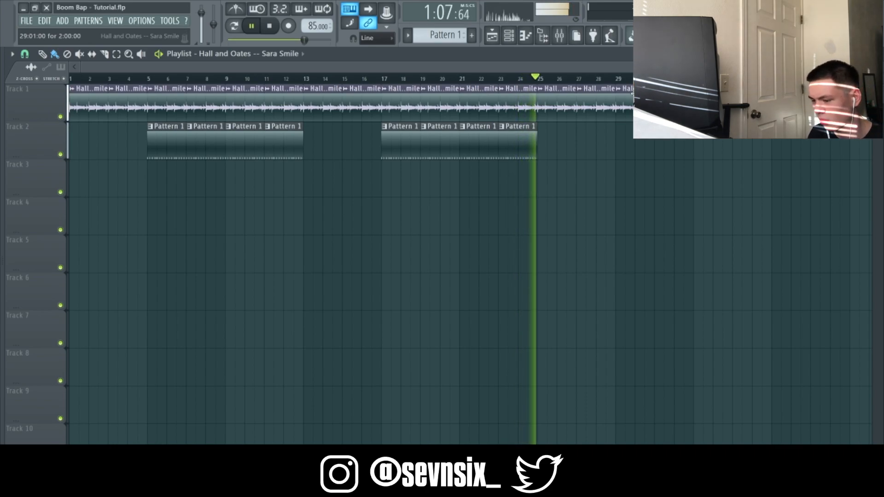
key(space)
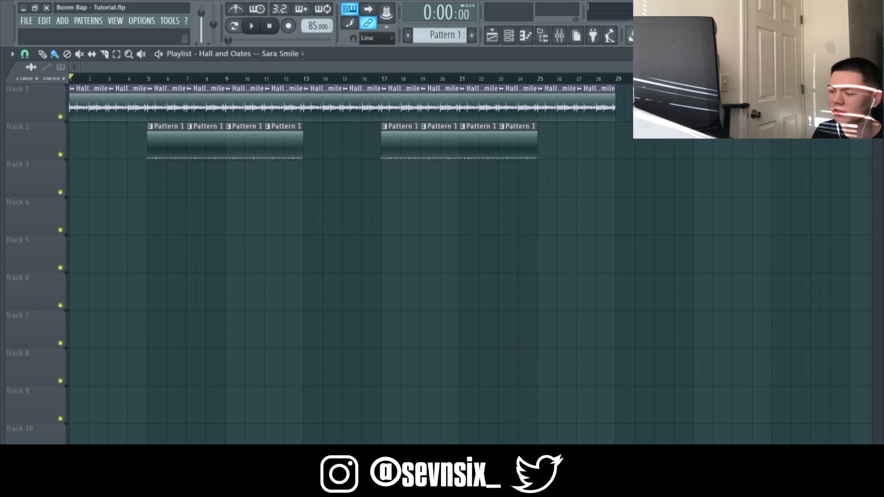
scroll(336, 76, down, 1)
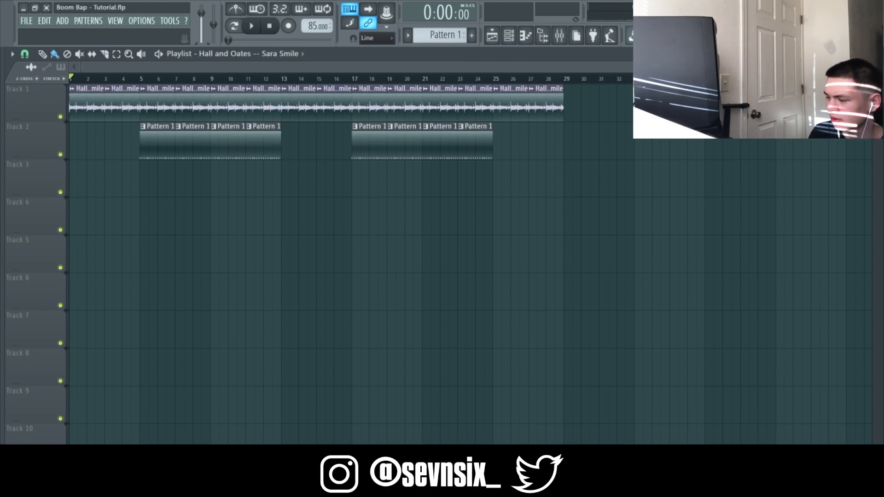
scroll(134, 156, up, 1)
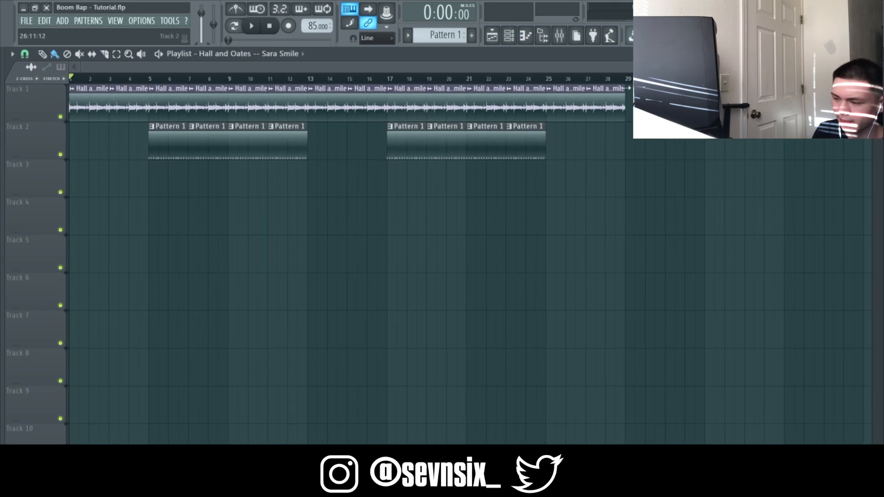
scroll(350, 106, down, 1)
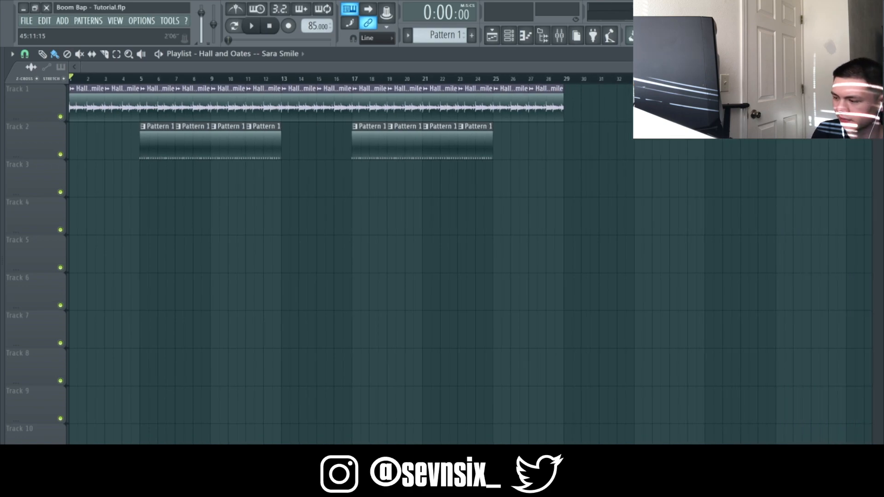
scroll(350, 106, up, 1)
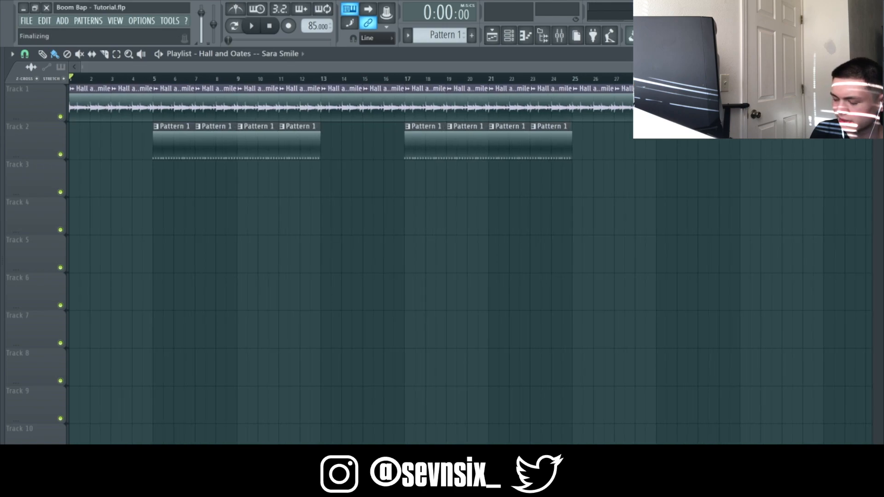
scroll(350, 106, down, 1)
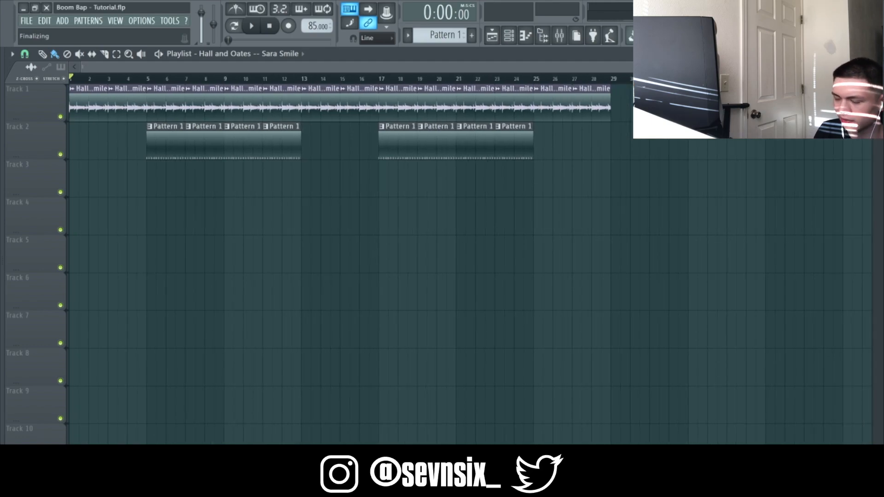
scroll(350, 106, up, 1)
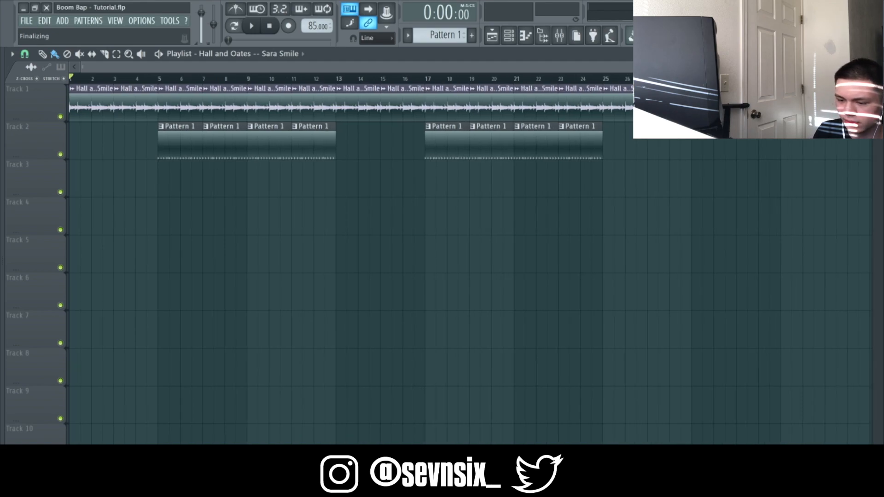
scroll(350, 106, down, 1)
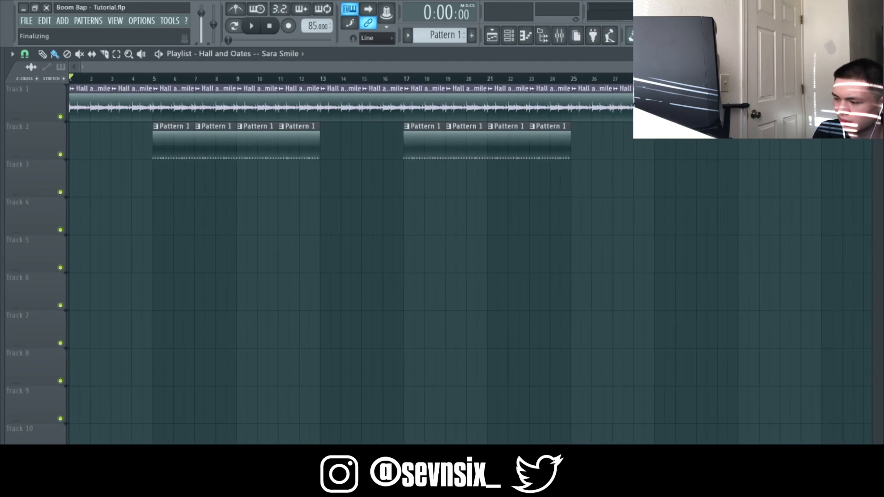
scroll(350, 106, up, 1)
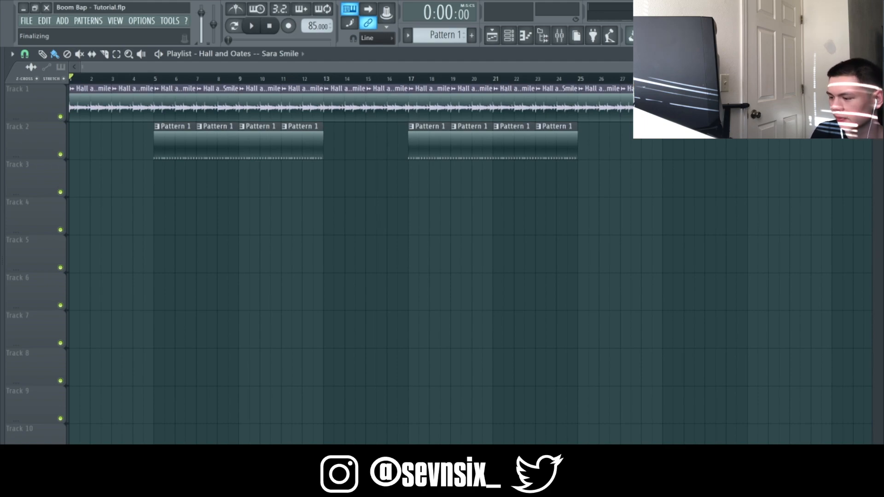
scroll(816, 170, down, 2)
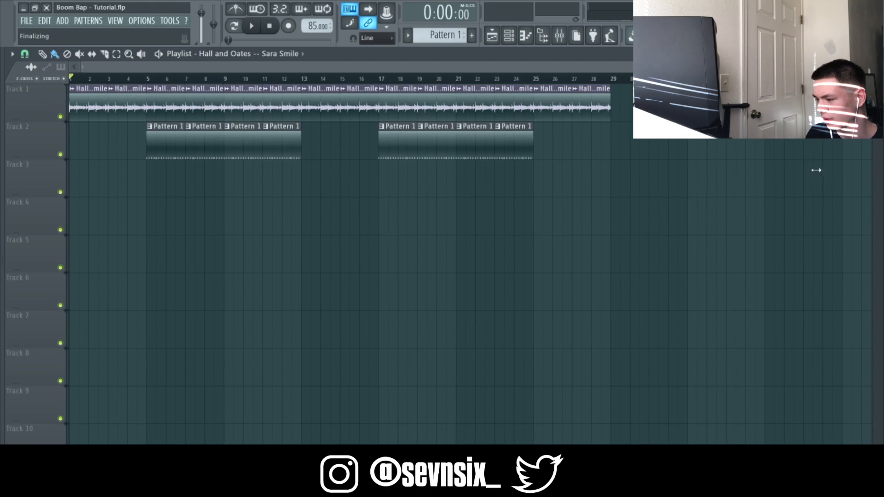
scroll(695, 161, up, 3)
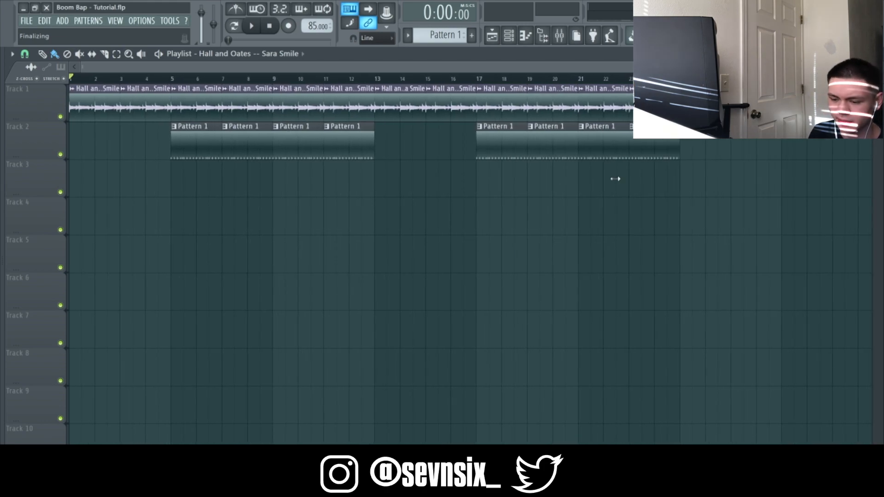
scroll(506, 186, up, 2)
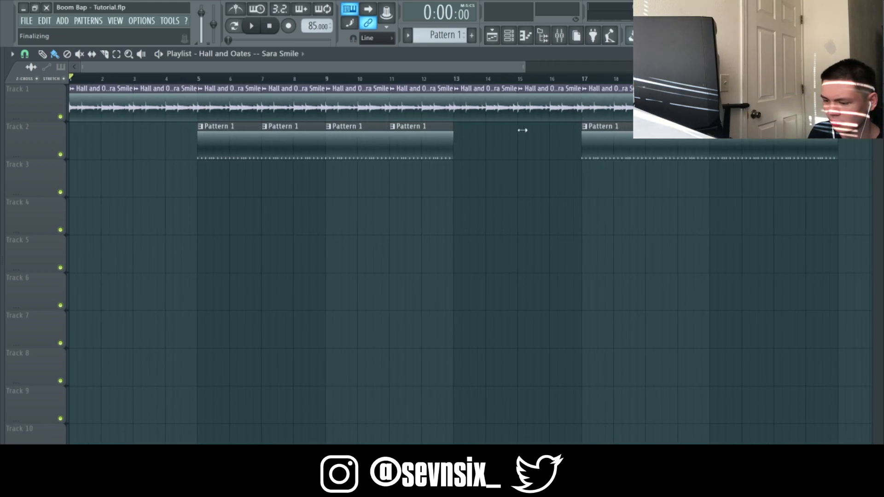
scroll(522, 131, down, 3)
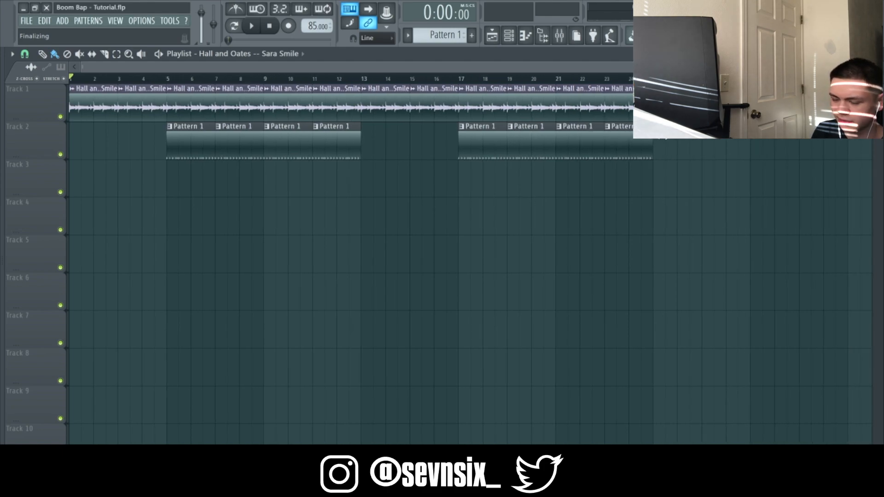
scroll(460, 258, down, 2)
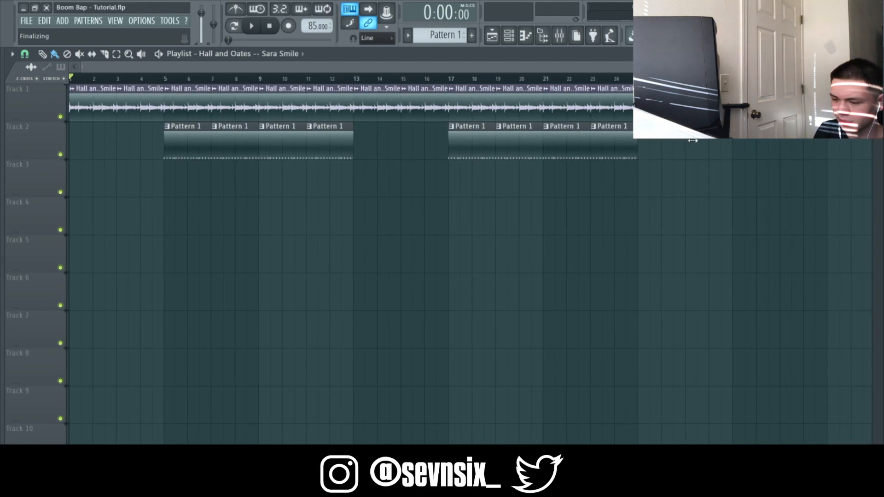
scroll(693, 145, up, 1)
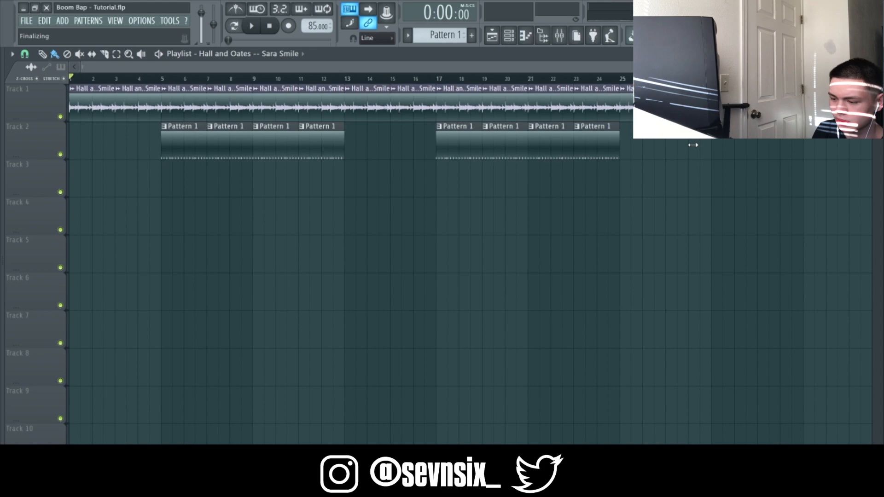
scroll(693, 145, down, 1)
scroll(475, 126, up, 3)
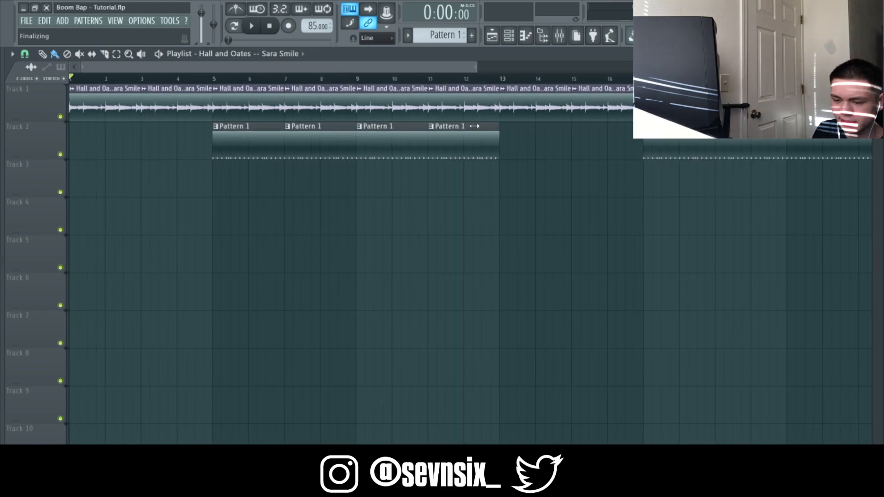
scroll(553, 124, down, 2)
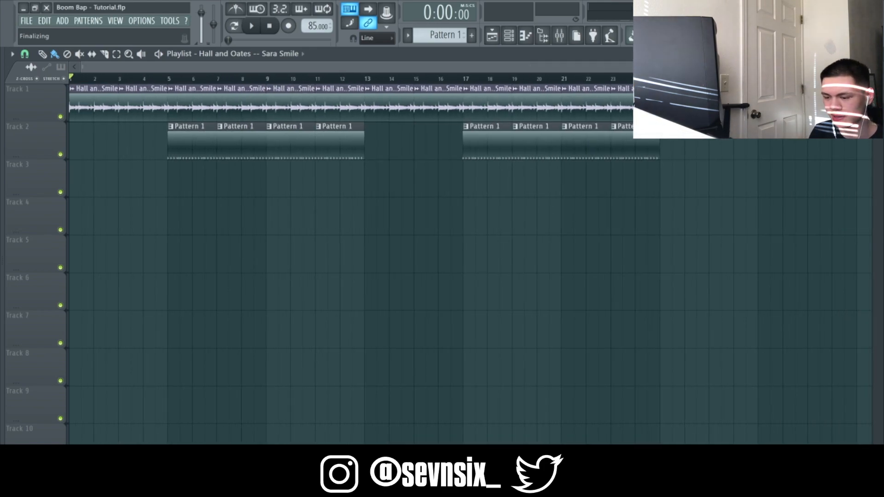
scroll(709, 138, down, 1)
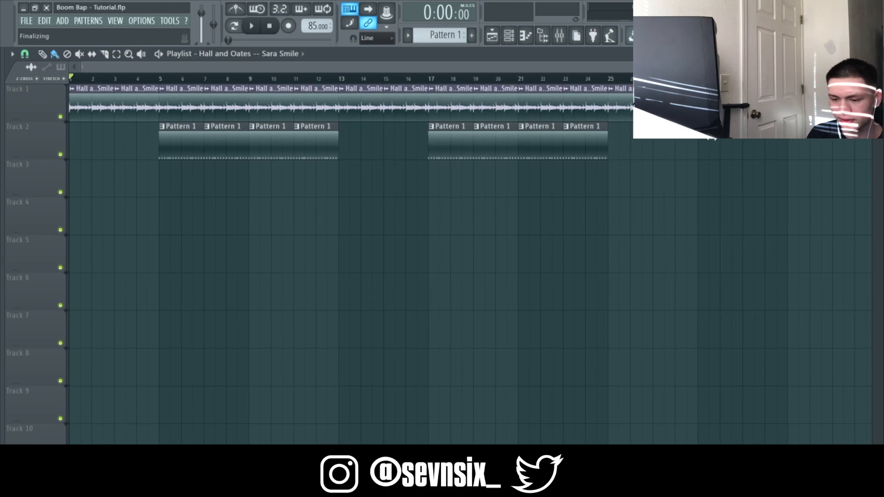
scroll(730, 144, down, 3)
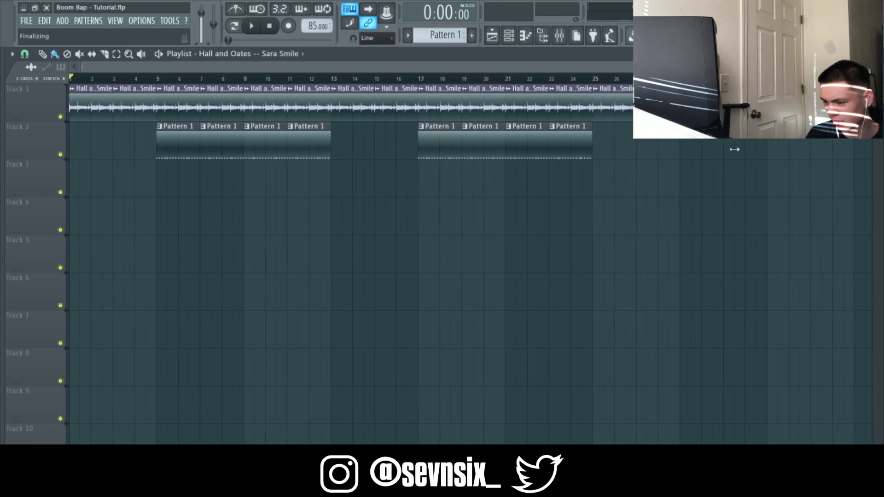
scroll(740, 146, down, 1)
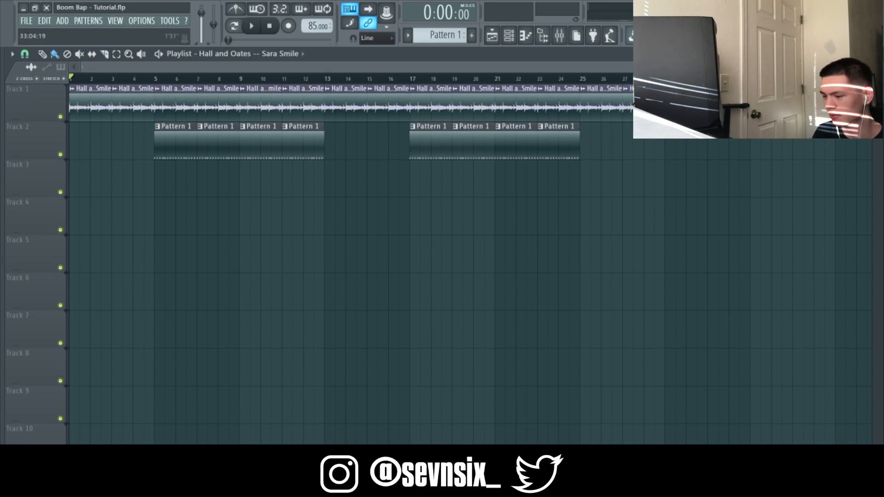
scroll(470, 258, up, 3)
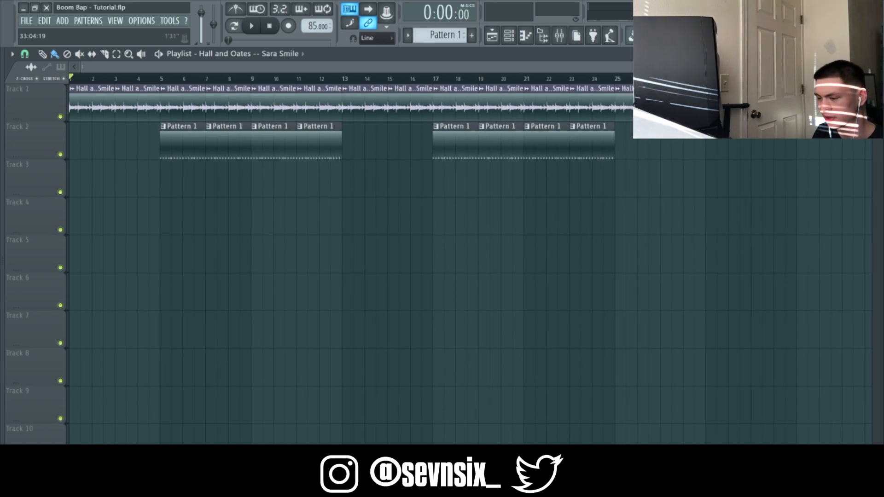
drag(708, 152, 706, 157)
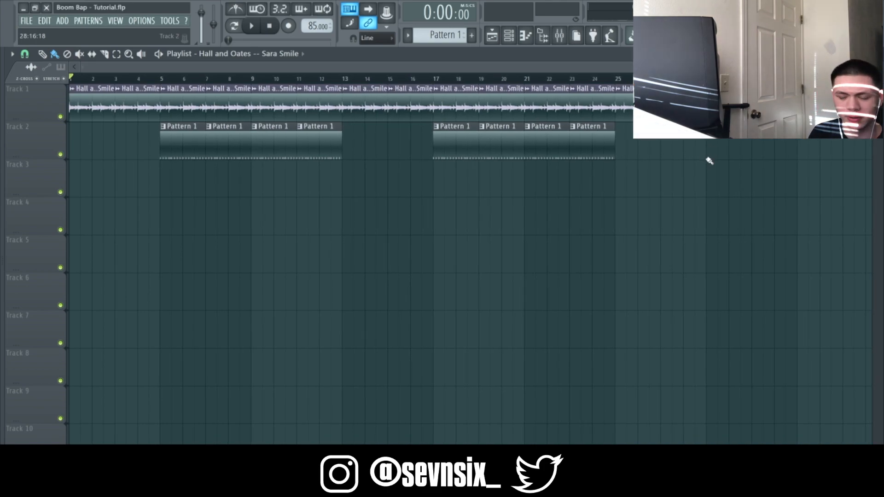